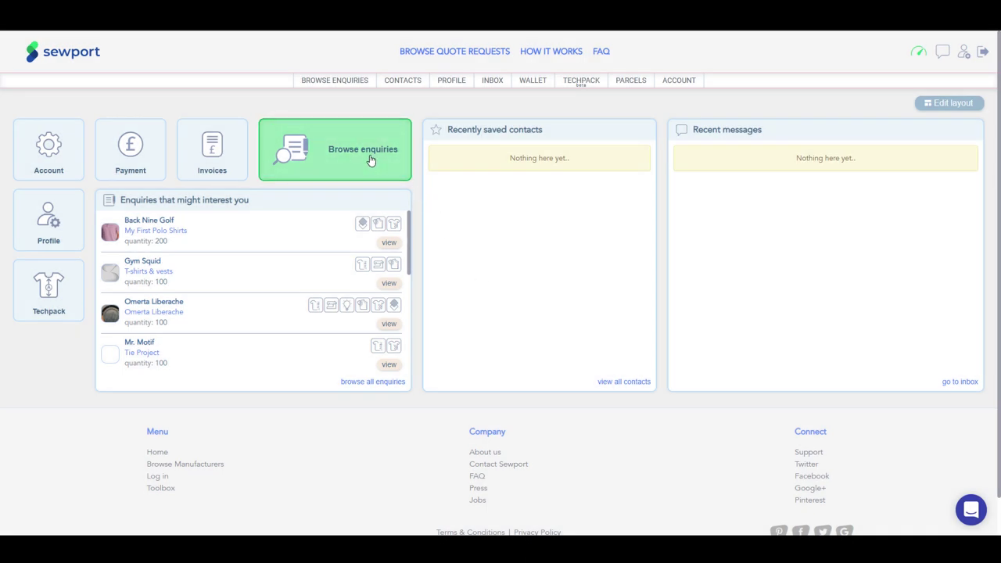
From the manufacturer dashboard, go to BROWSE ENQUIRIES in the top navigation bar.
{"action": "mouse_move", "coordinate": [345, 86]}
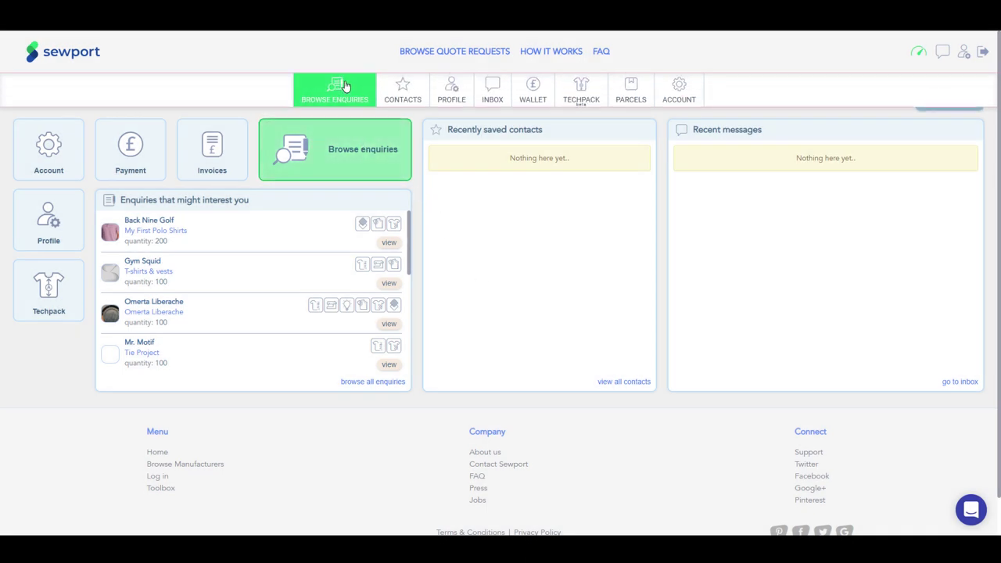
Open the enquiries list and check the Category, Services required and Amount filter options.
{"action": "left_click", "coordinate": [345, 86]}
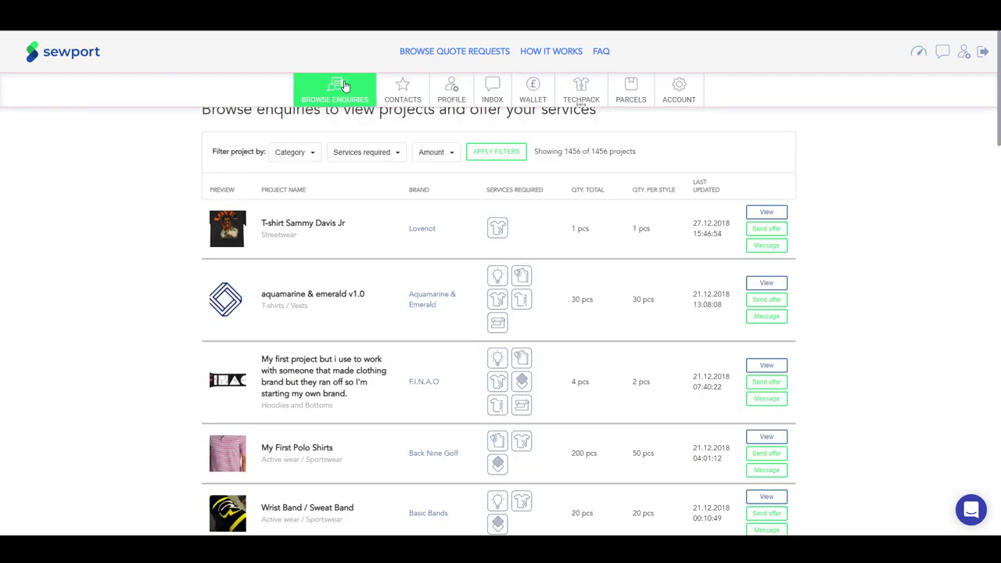
{"action": "left_click", "coordinate": [310, 154]}
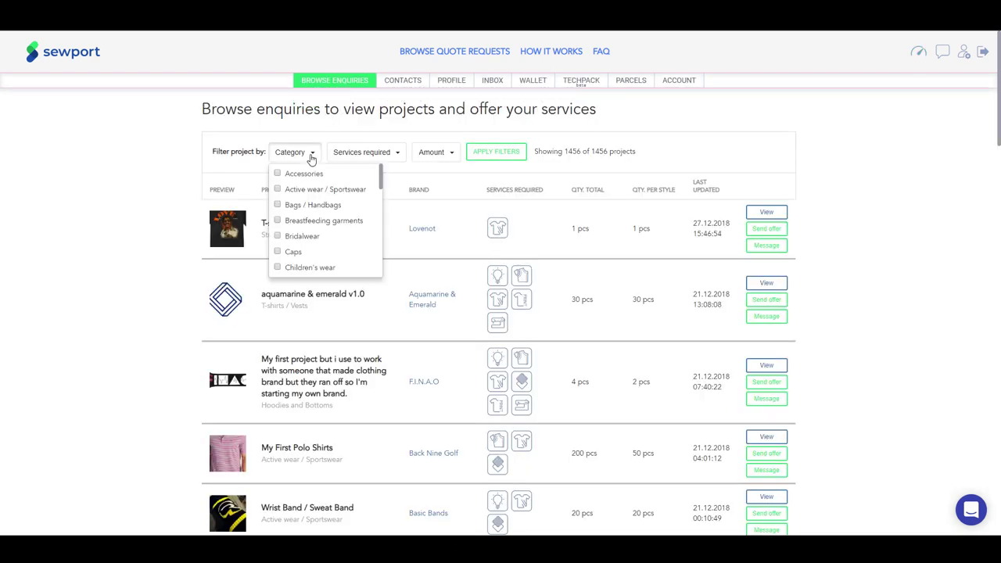
{"action": "left_click", "coordinate": [395, 153]}
{"action": "left_click", "coordinate": [448, 153]}
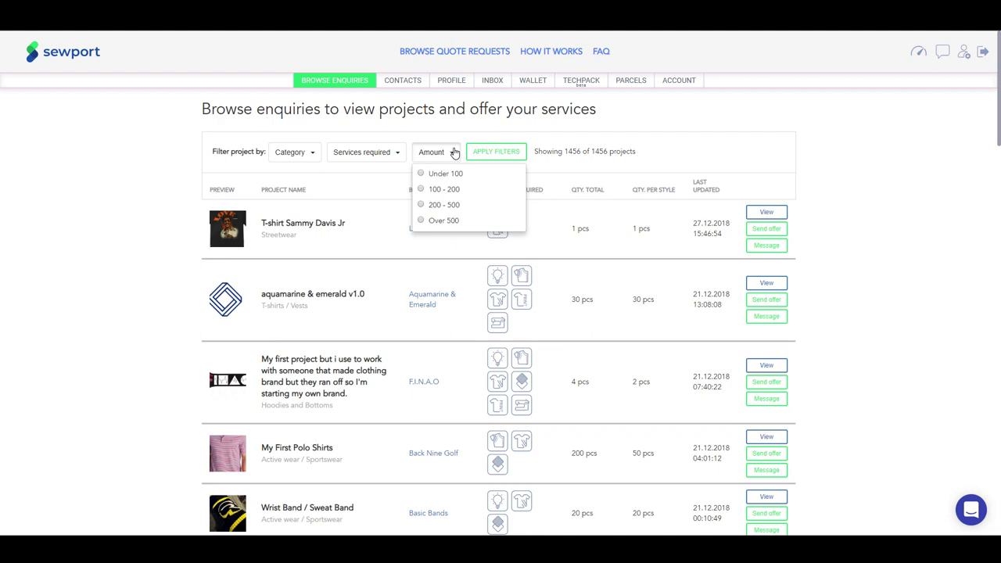
{"action": "scroll", "coordinate": [832, 185], "scroll_direction": "down", "scroll_amount": 10}
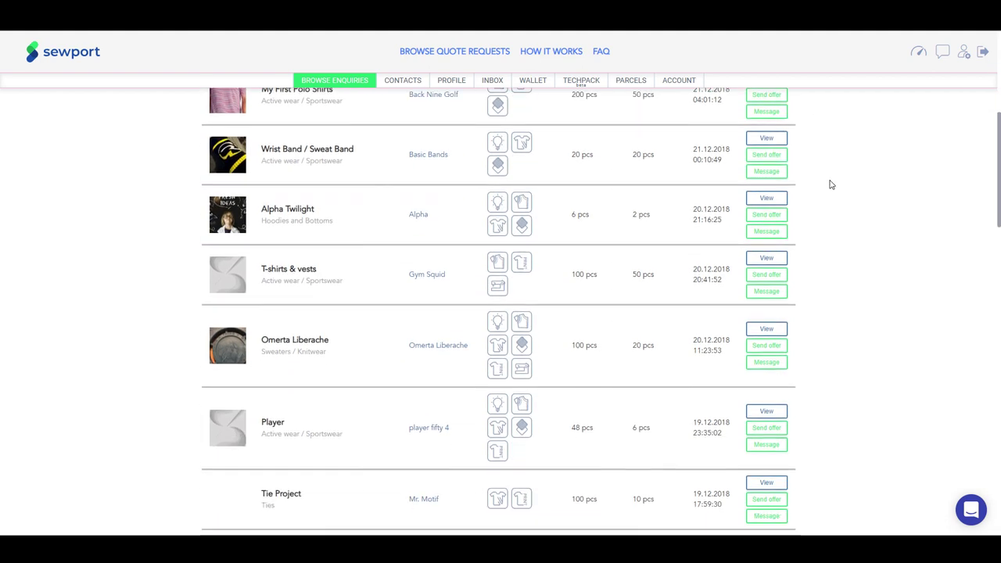
{"action": "scroll", "coordinate": [831, 185], "scroll_direction": "down", "scroll_amount": 6}
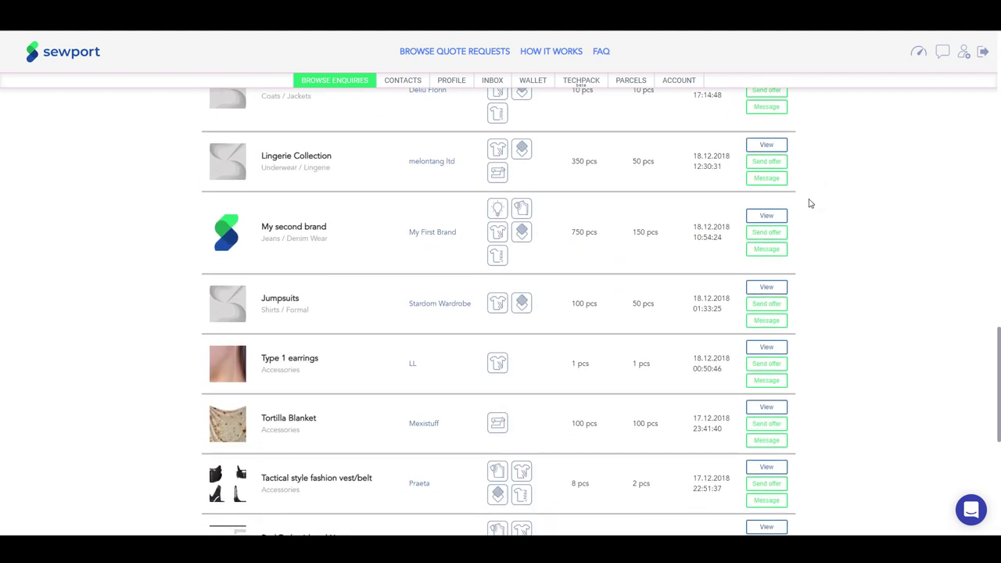
Open the My second brand jeans project and expand Message brand and Submit estimate.
{"action": "left_click", "coordinate": [767, 217]}
{"action": "scroll", "coordinate": [778, 216], "scroll_direction": "down", "scroll_amount": 3}
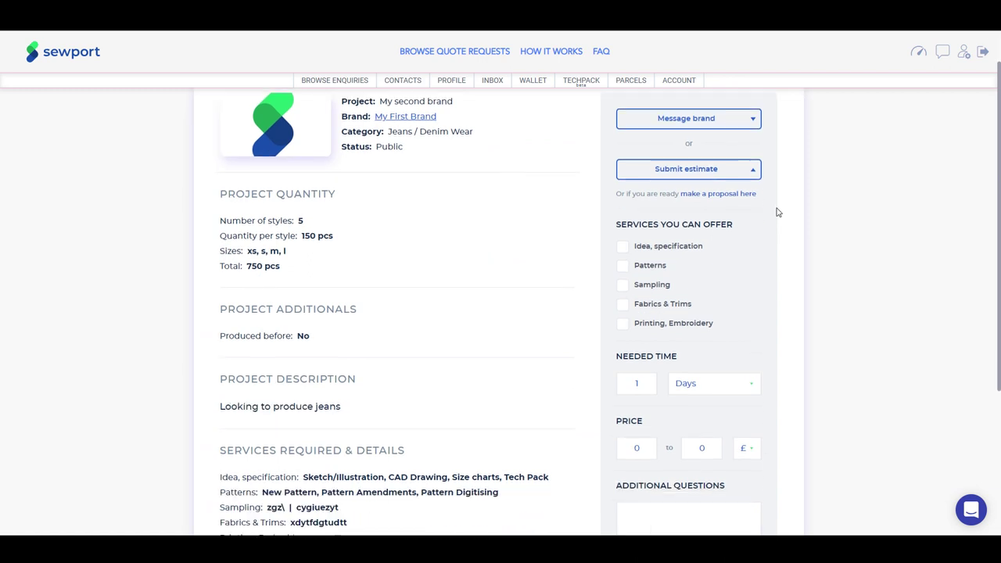
{"action": "scroll", "coordinate": [777, 212], "scroll_direction": "up", "scroll_amount": 3}
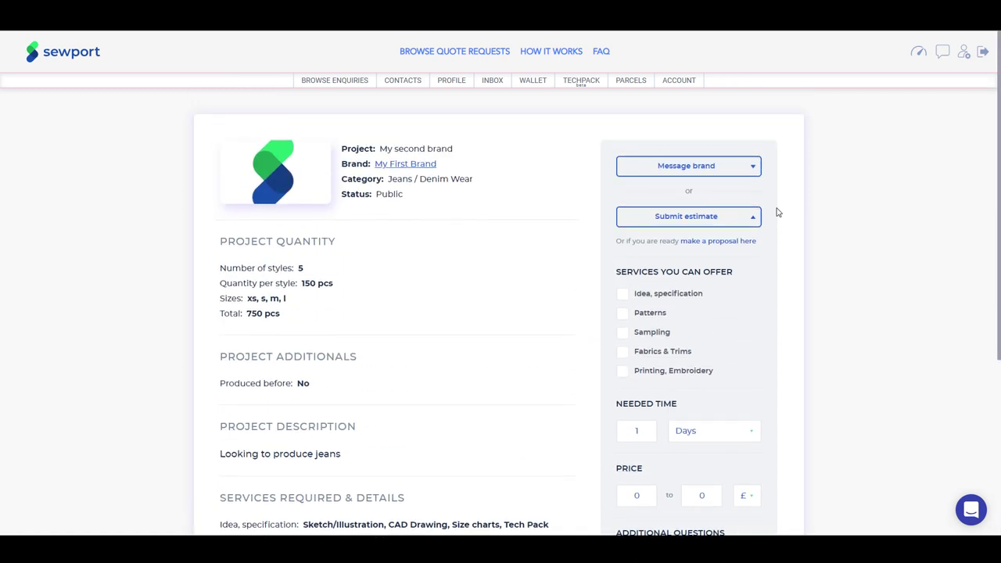
{"action": "left_click", "coordinate": [748, 165]}
{"action": "scroll", "coordinate": [754, 206], "scroll_direction": "down", "scroll_amount": 2}
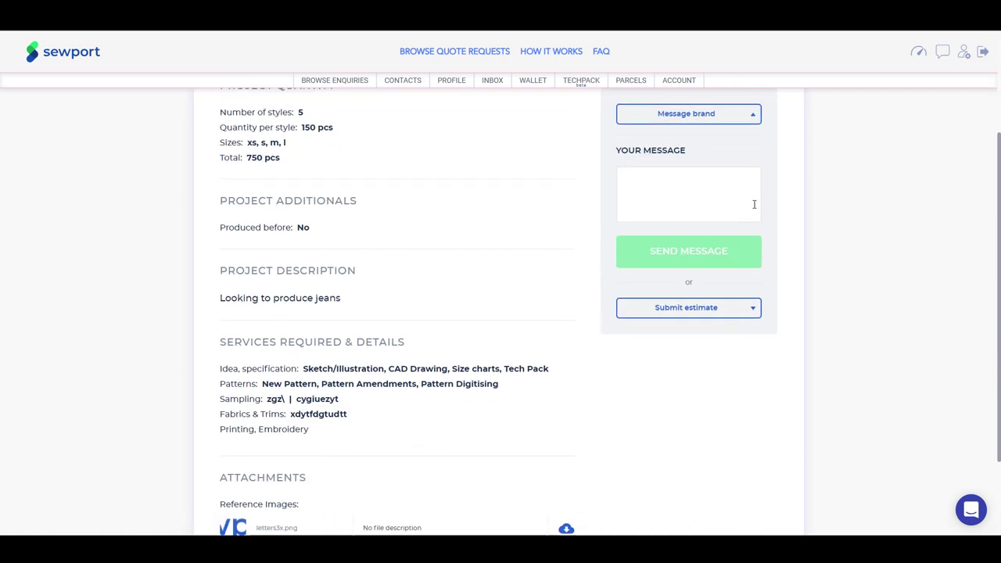
{"action": "left_click", "coordinate": [737, 313]}
{"action": "scroll", "coordinate": [735, 317], "scroll_direction": "down", "scroll_amount": 2}
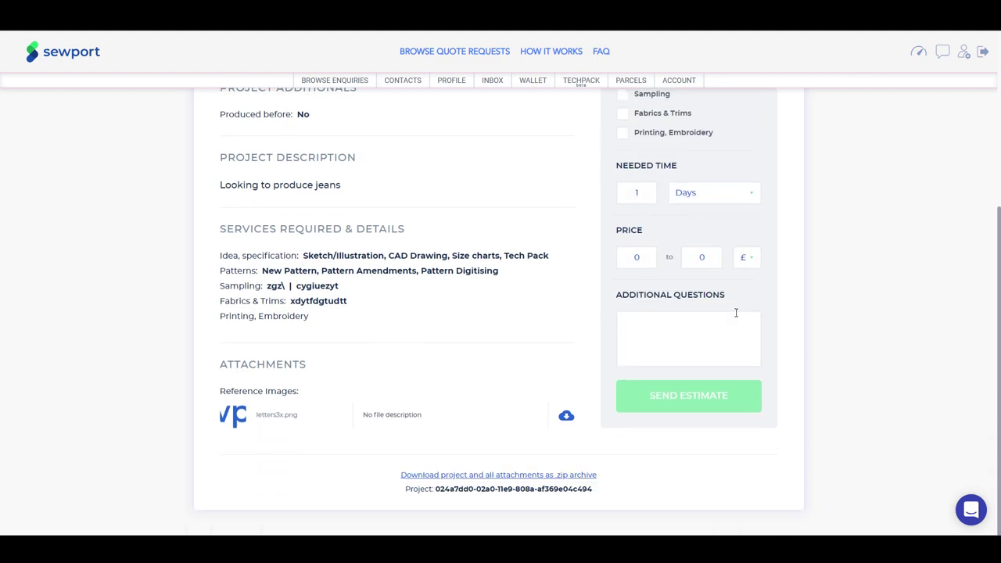
{"action": "scroll", "coordinate": [738, 312], "scroll_direction": "up", "scroll_amount": 4}
Start a Euro proposal to My First Brand and fill the product name and €3.00 per-item rate.
{"action": "left_click", "coordinate": [713, 240]}
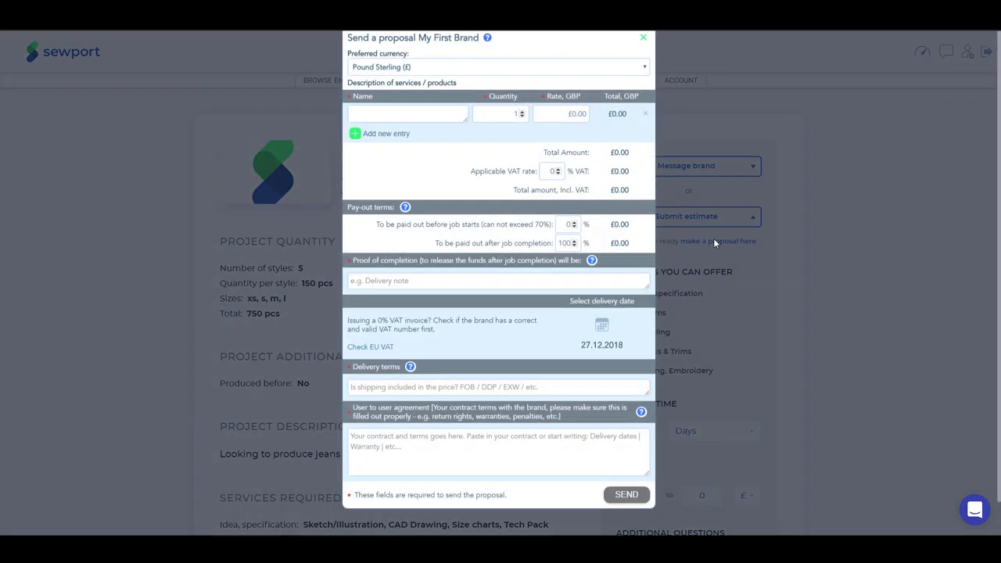
{"action": "left_click", "coordinate": [472, 91]}
{"action": "left_click", "coordinate": [469, 99]}
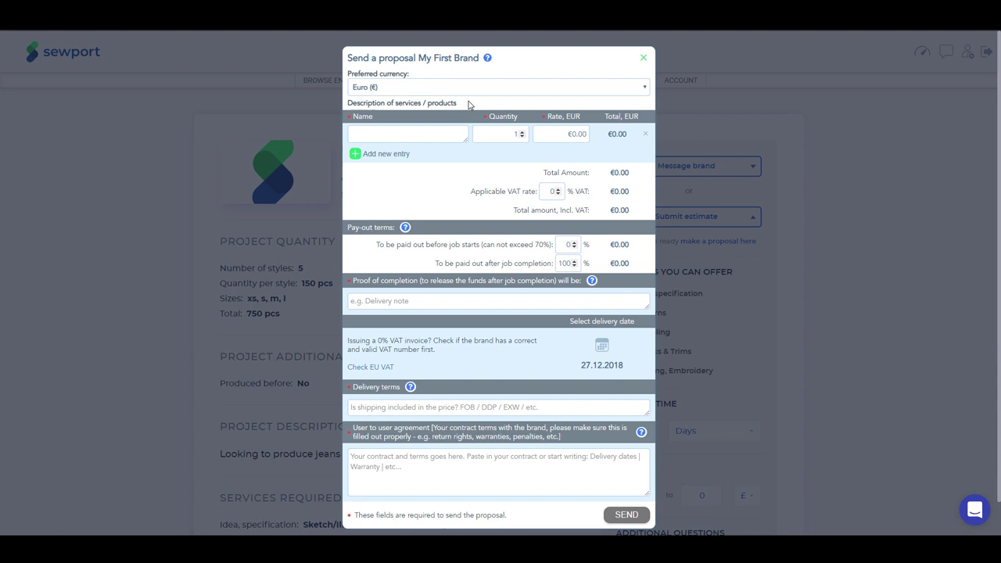
{"action": "left_click", "coordinate": [459, 133]}
{"action": "left_click", "coordinate": [575, 134]}
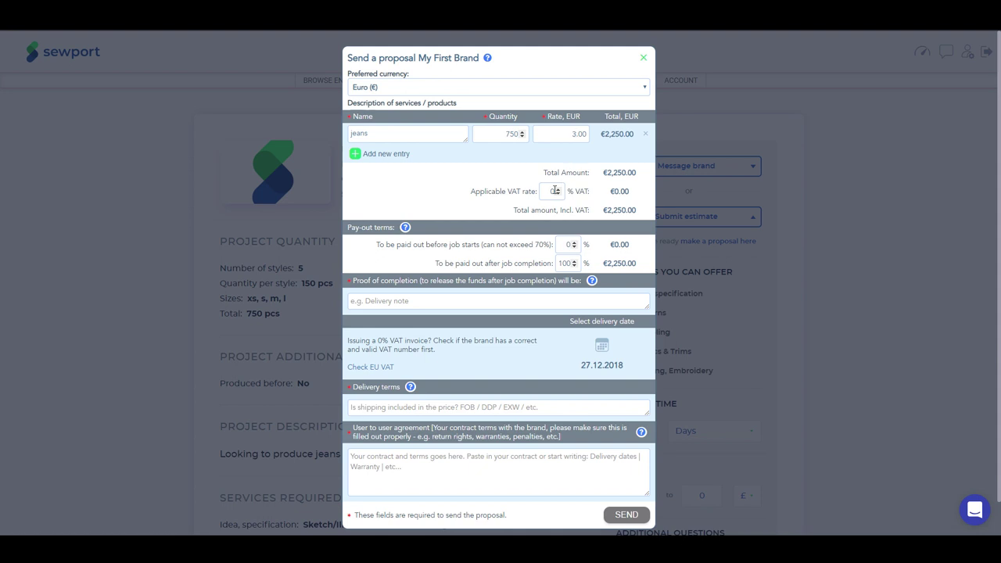
Set 50% payout, delivery note as proof, FOB terms and a 'photos' agreement, then send.
{"action": "scroll", "coordinate": [554, 190], "scroll_direction": "down", "scroll_amount": 1}
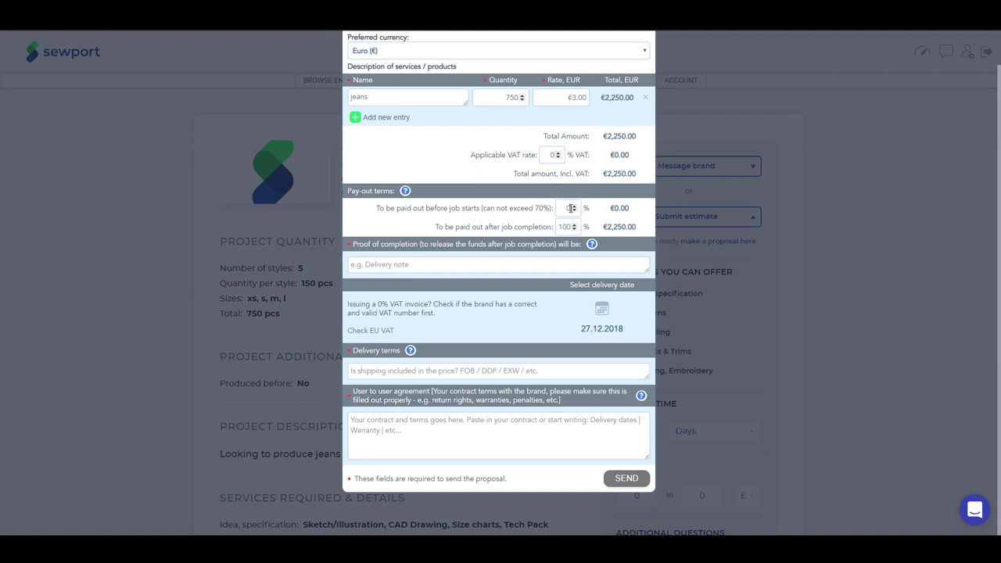
{"action": "type", "text": "50"}
{"action": "type", "text": "del"}
{"action": "type", "text": "ivery n"}
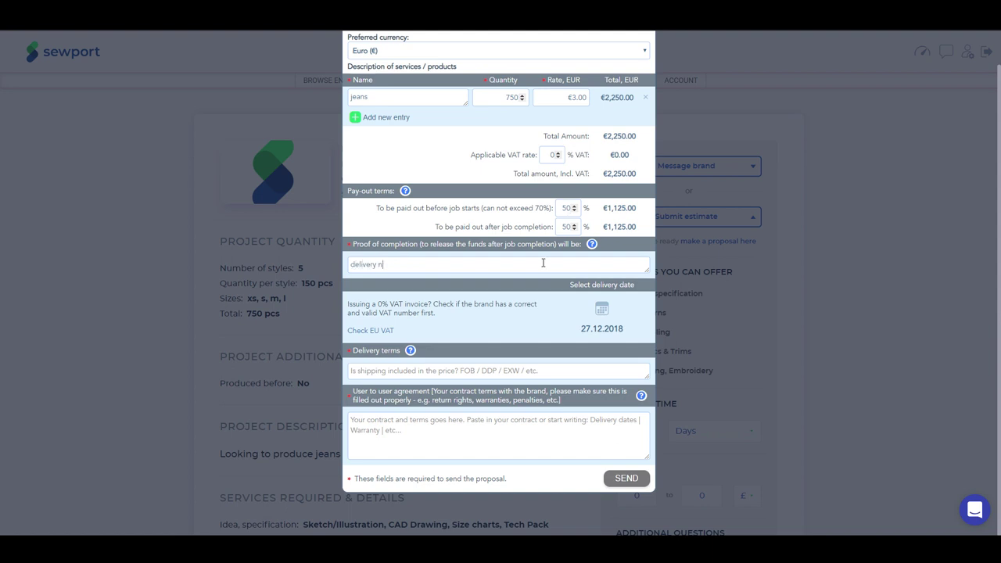
{"action": "type", "text": "ote"}
{"action": "left_click", "coordinate": [506, 369]}
{"action": "type", "text": "fob"}
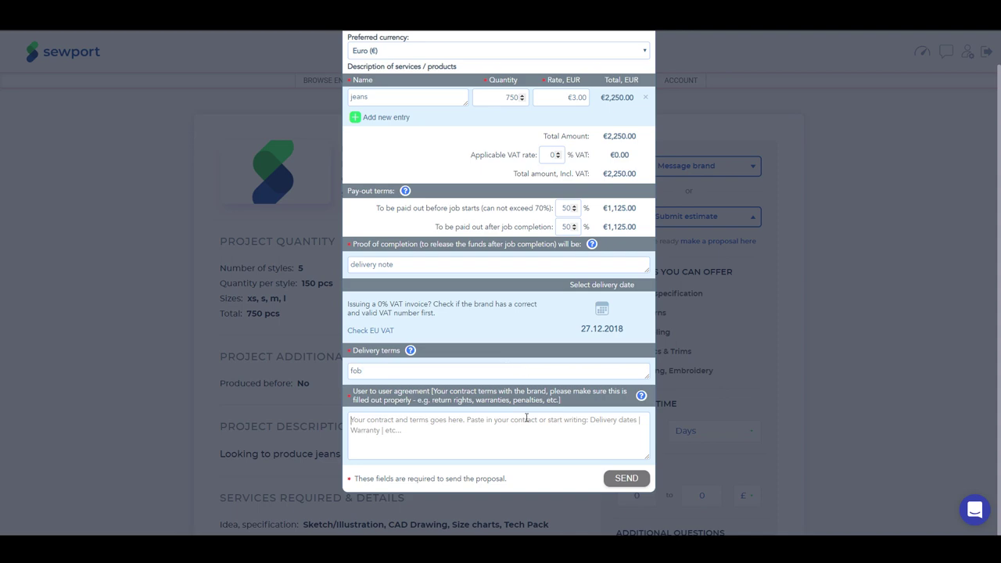
{"action": "left_click", "coordinate": [526, 418]}
{"action": "type", "text": "photos"}
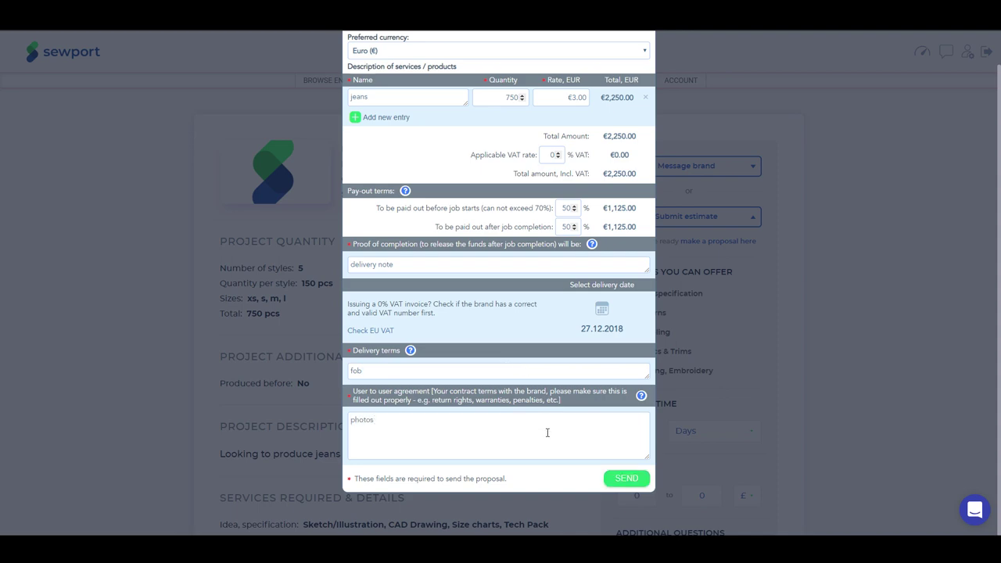
{"action": "left_click", "coordinate": [626, 479]}
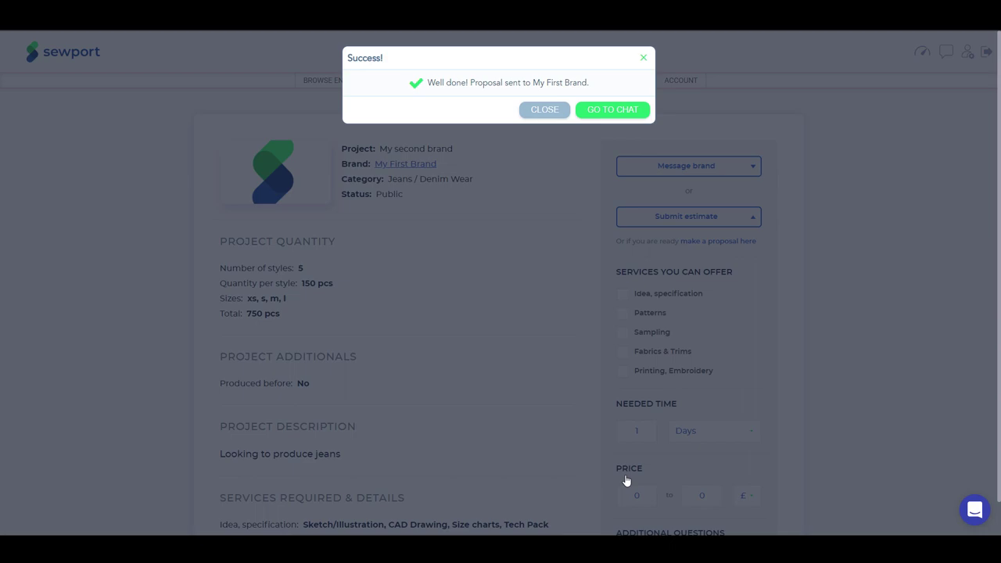
Go from the Success dialog to the Inbox chat with My First Brand.
{"action": "left_click", "coordinate": [618, 109]}
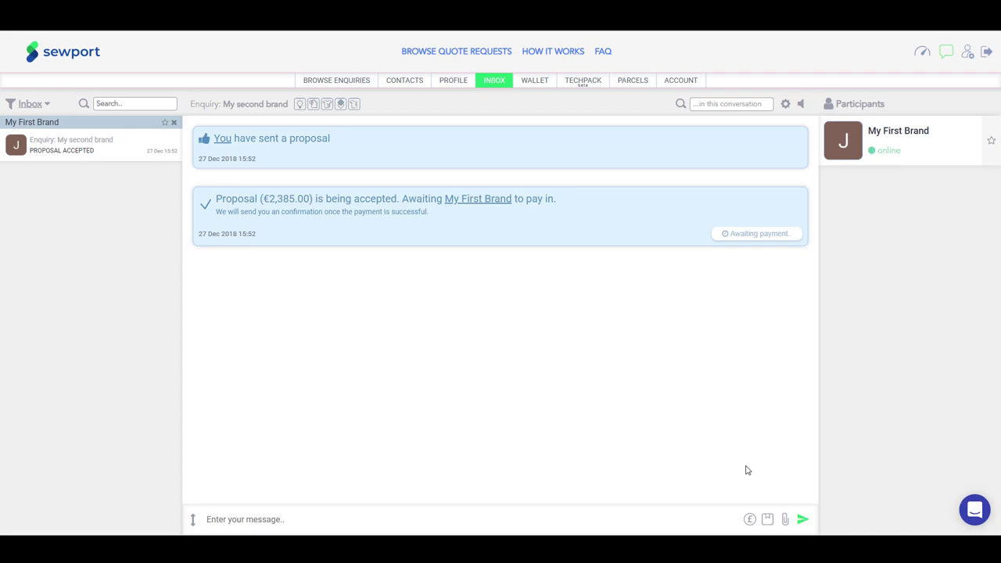
Bring up the £ menu in the message bar for sending a proposal or requesting funds.
{"action": "left_click", "coordinate": [750, 519]}
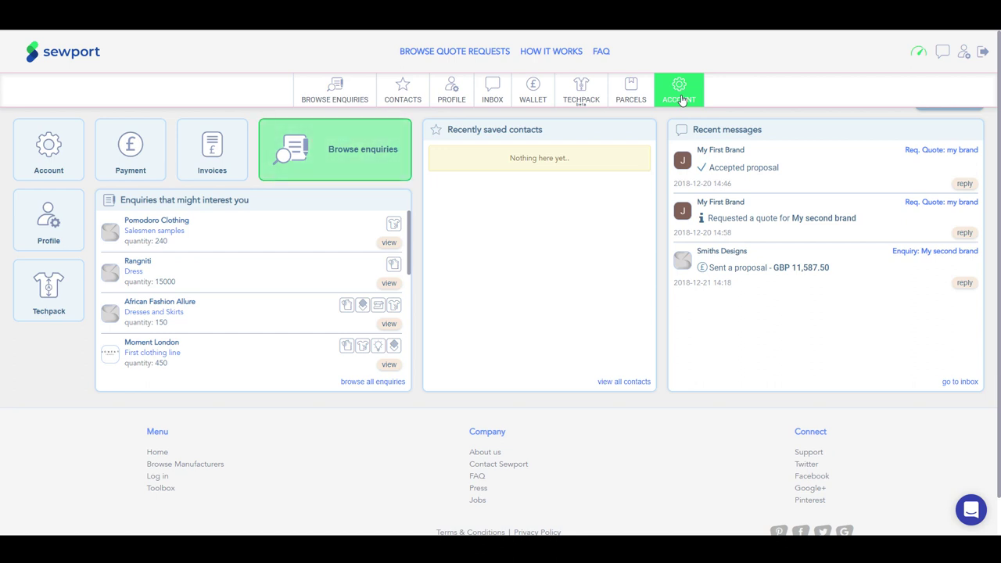
In Account settings, untick Blog Posts and Messages email notifications and save.
{"action": "left_click", "coordinate": [681, 99]}
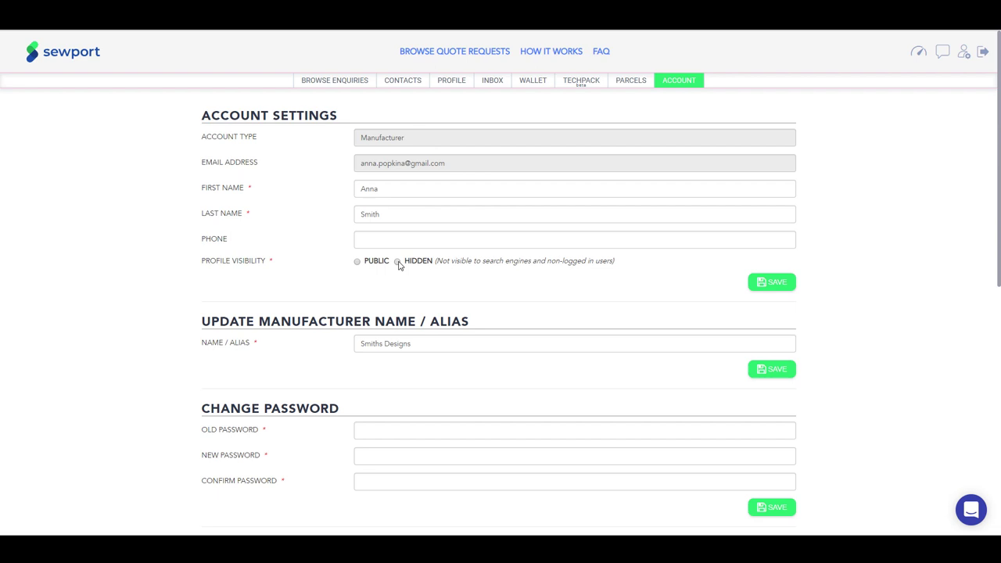
{"action": "scroll", "coordinate": [477, 273], "scroll_direction": "down", "scroll_amount": 3}
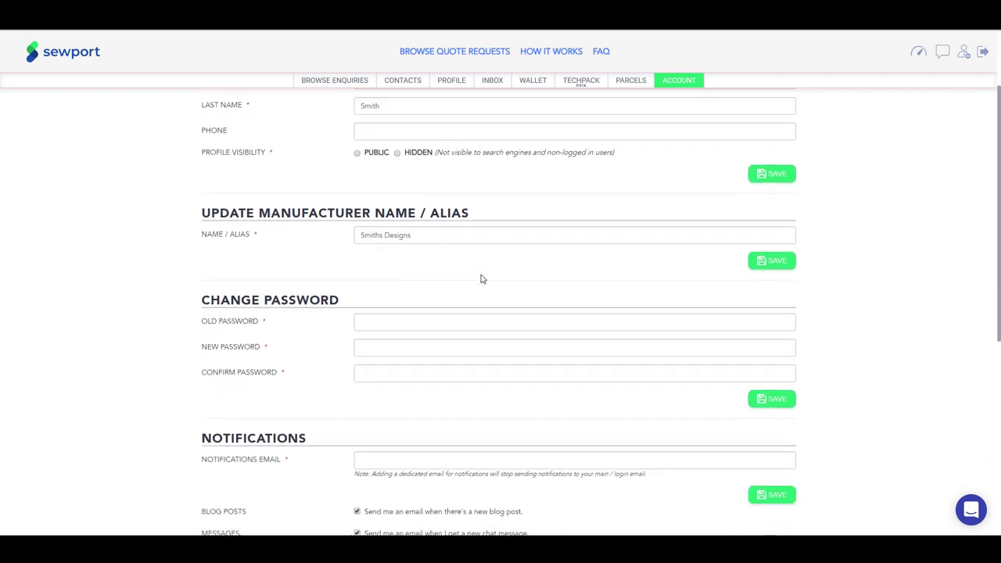
{"action": "scroll", "coordinate": [481, 274], "scroll_direction": "down", "scroll_amount": 2}
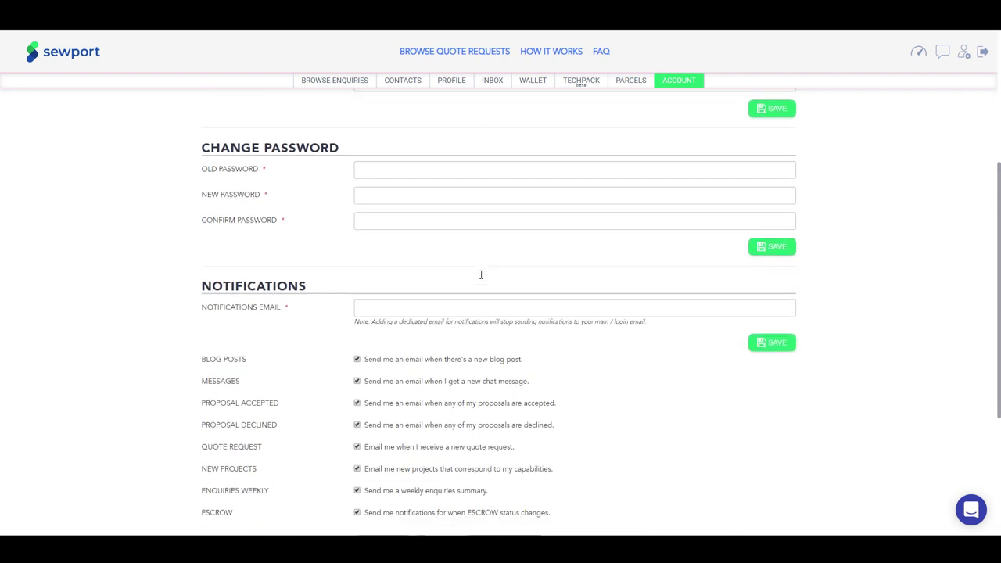
{"action": "scroll", "coordinate": [481, 278], "scroll_direction": "down", "scroll_amount": 2}
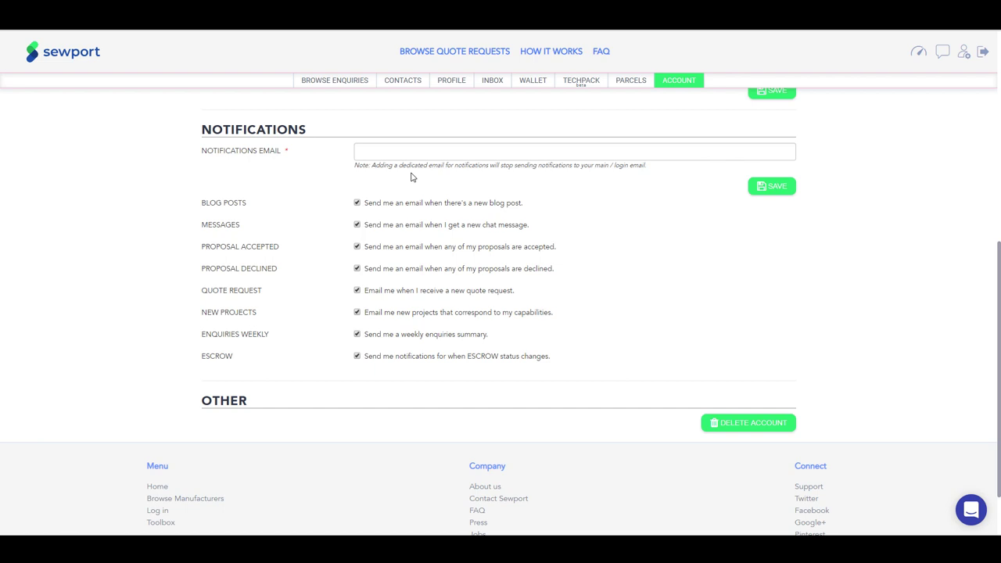
{"action": "left_click", "coordinate": [357, 203]}
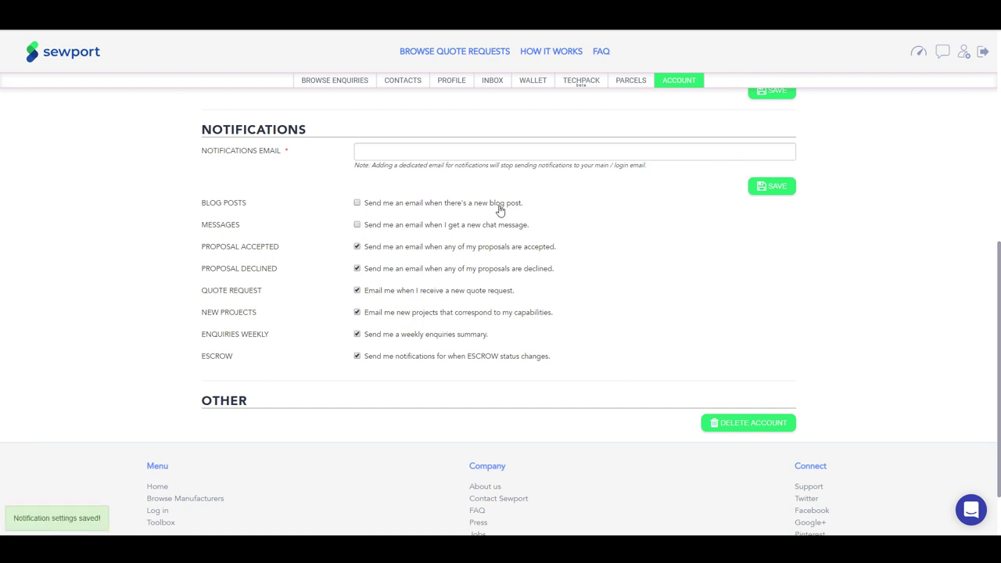
{"action": "left_click", "coordinate": [774, 187]}
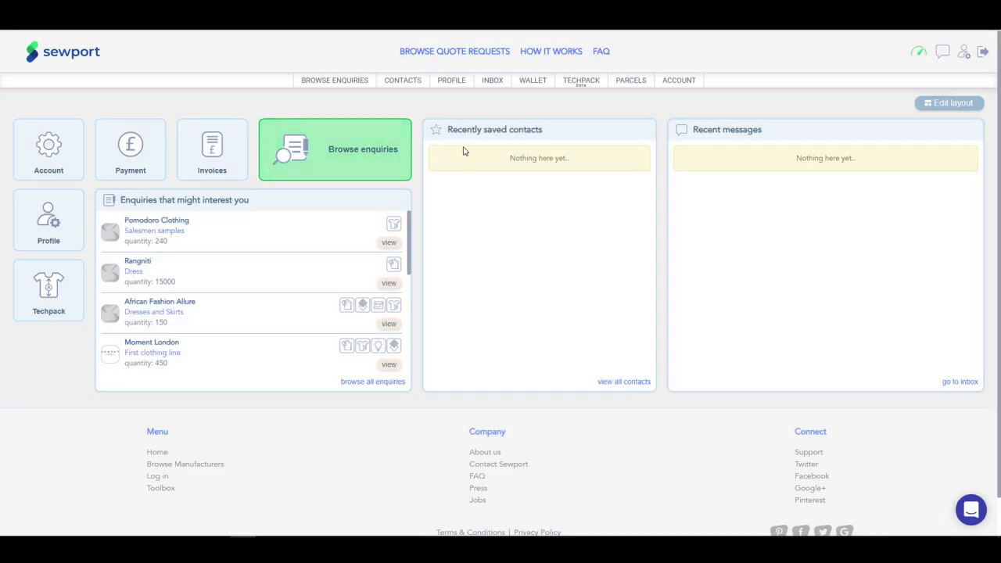
Review the Smiths Designs profile's categories, specialities and location, then finish editing.
{"action": "left_click", "coordinate": [450, 84]}
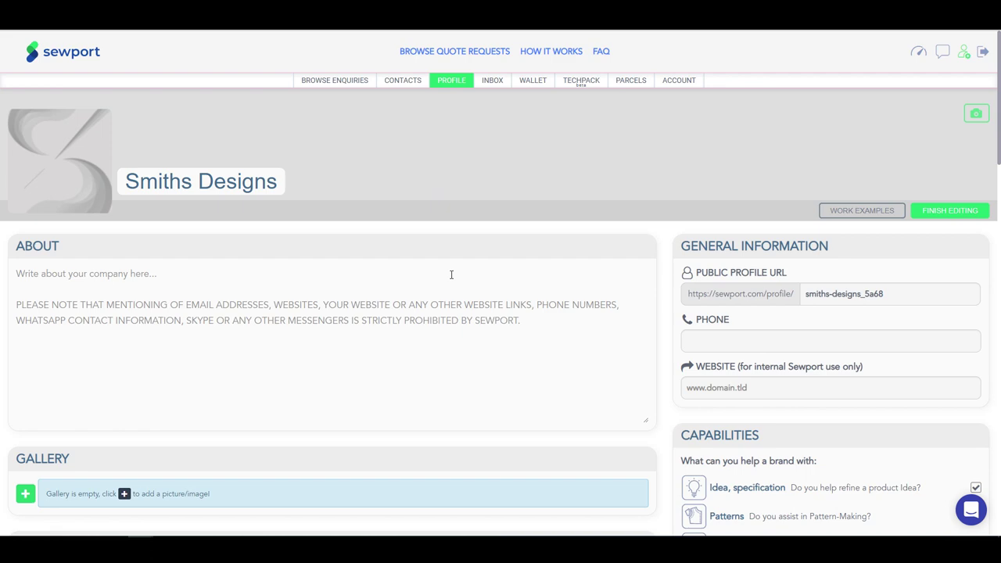
{"action": "scroll", "coordinate": [452, 274], "scroll_direction": "down", "scroll_amount": 5}
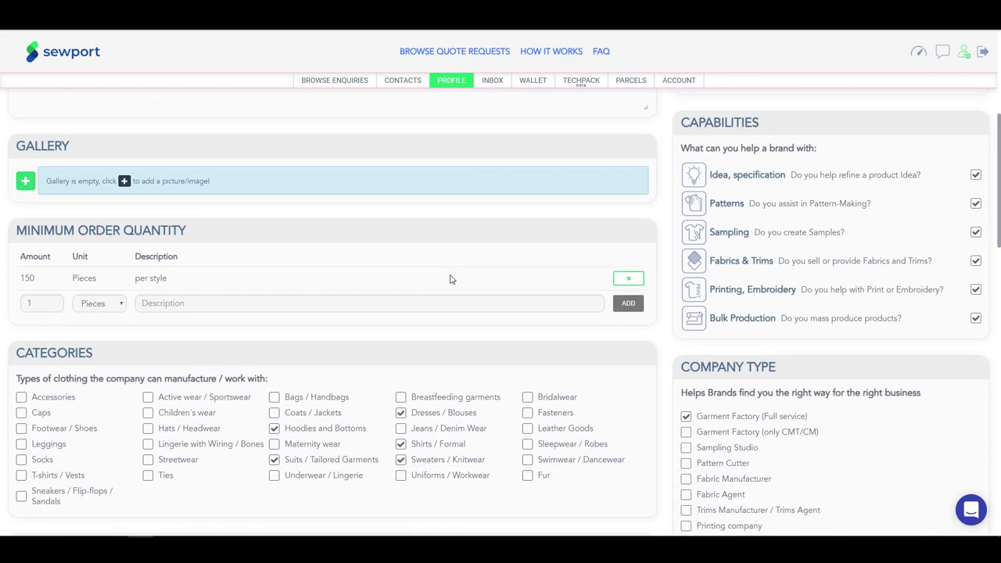
{"action": "scroll", "coordinate": [451, 280], "scroll_direction": "down", "scroll_amount": 4}
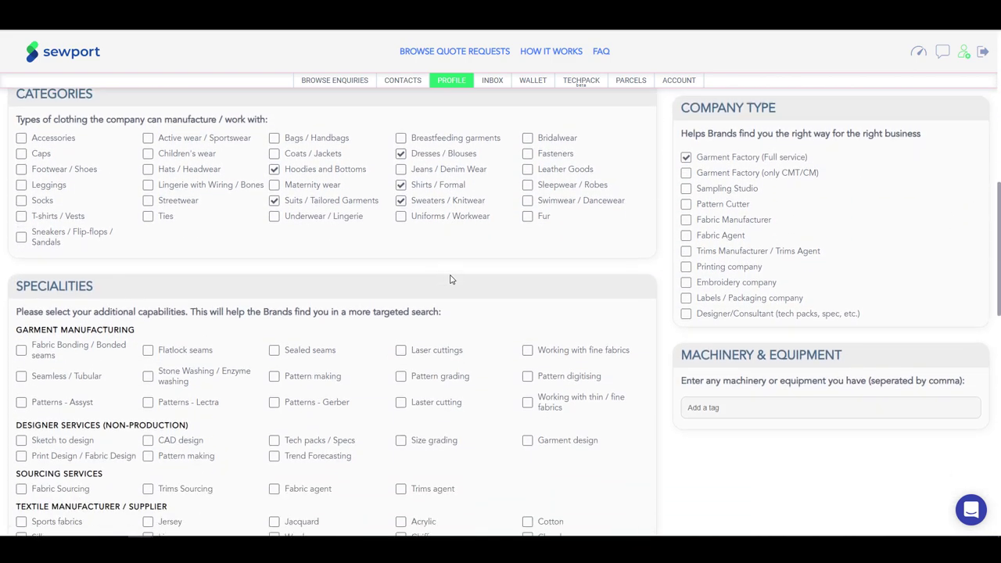
{"action": "scroll", "coordinate": [450, 279], "scroll_direction": "down", "scroll_amount": 3}
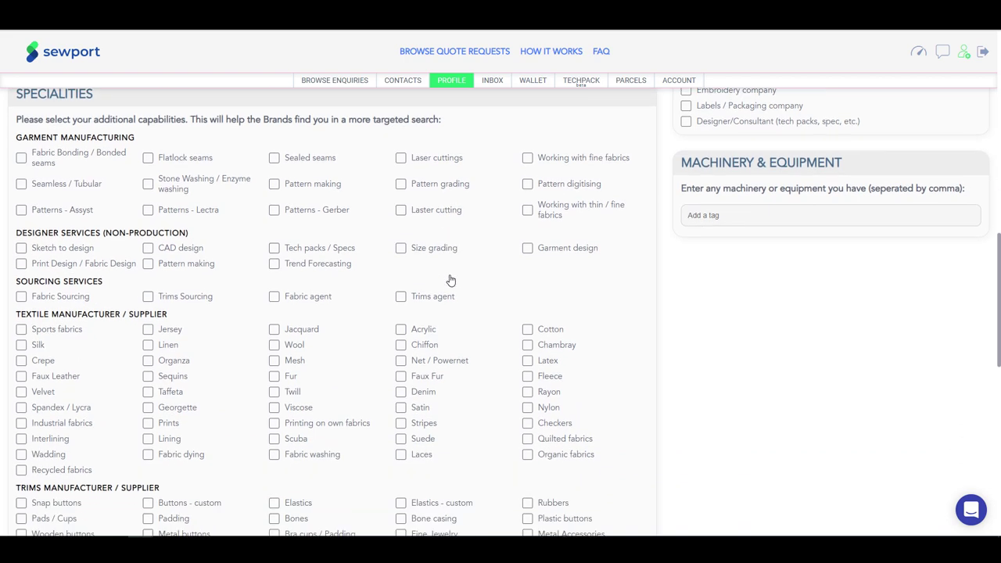
{"action": "scroll", "coordinate": [450, 279], "scroll_direction": "down", "scroll_amount": 4}
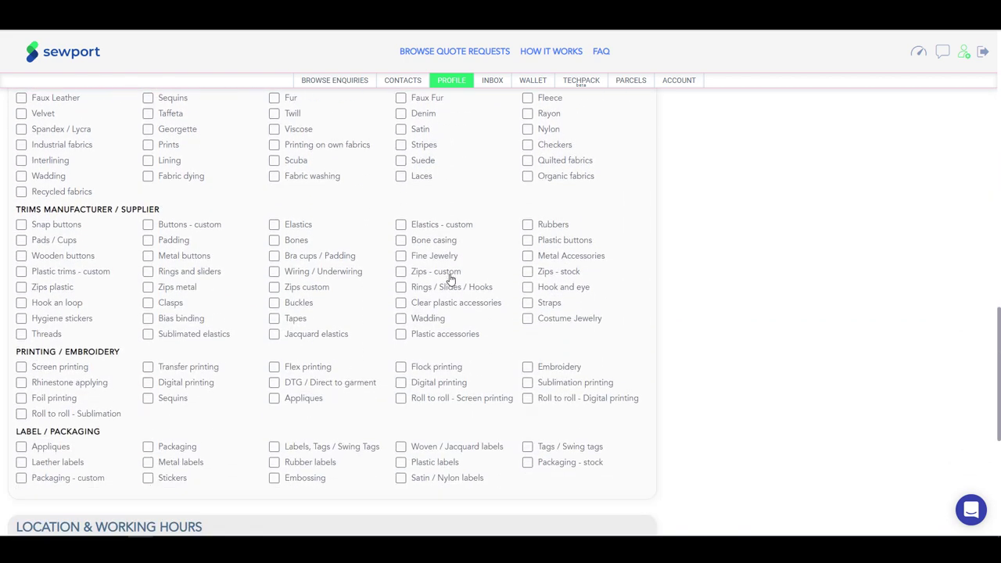
{"action": "scroll", "coordinate": [451, 279], "scroll_direction": "down", "scroll_amount": 3}
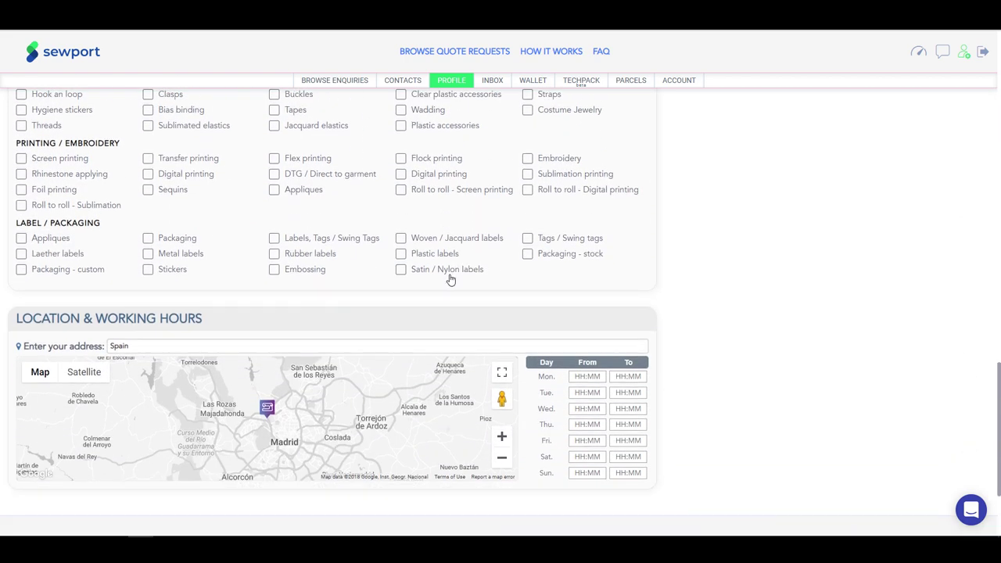
{"action": "scroll", "coordinate": [450, 279], "scroll_direction": "up", "scroll_amount": 5}
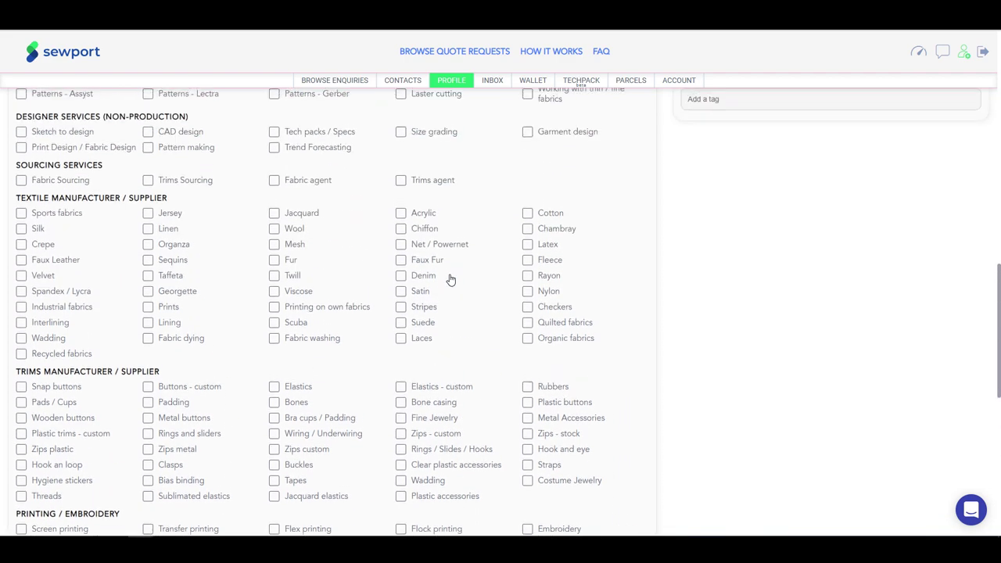
{"action": "scroll", "coordinate": [450, 279], "scroll_direction": "up", "scroll_amount": 4}
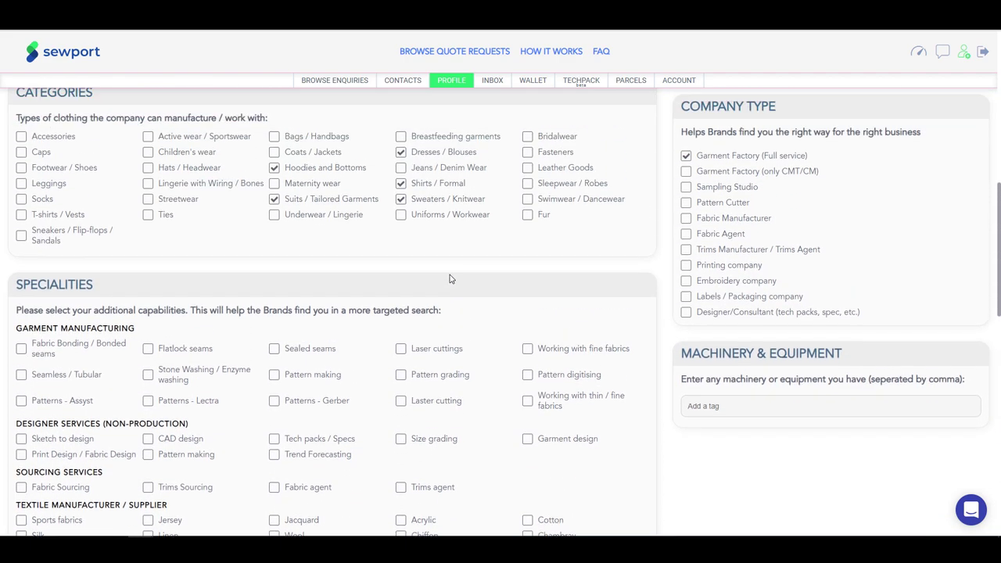
{"action": "scroll", "coordinate": [451, 279], "scroll_direction": "up", "scroll_amount": 3}
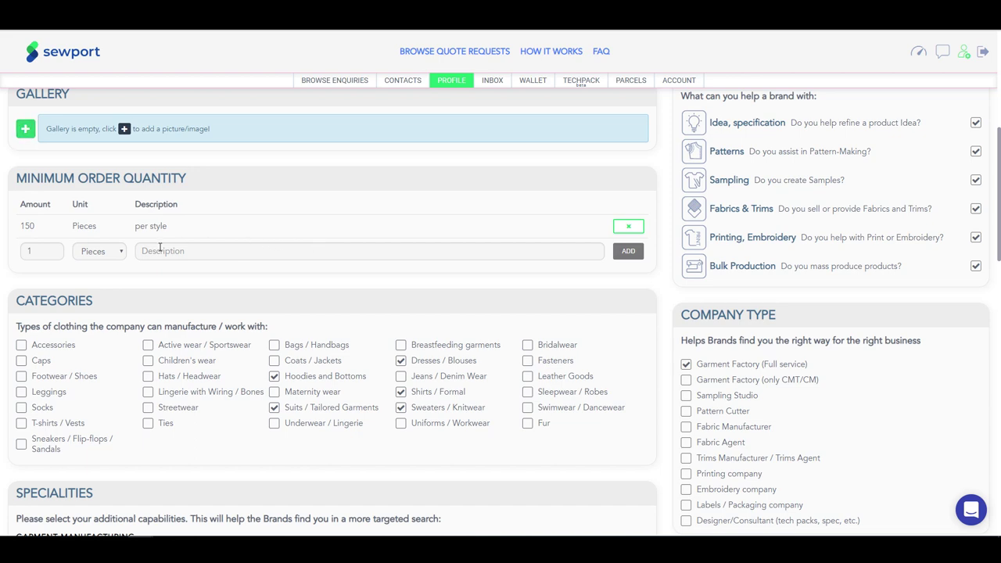
{"action": "scroll", "coordinate": [353, 310], "scroll_direction": "down", "scroll_amount": 9}
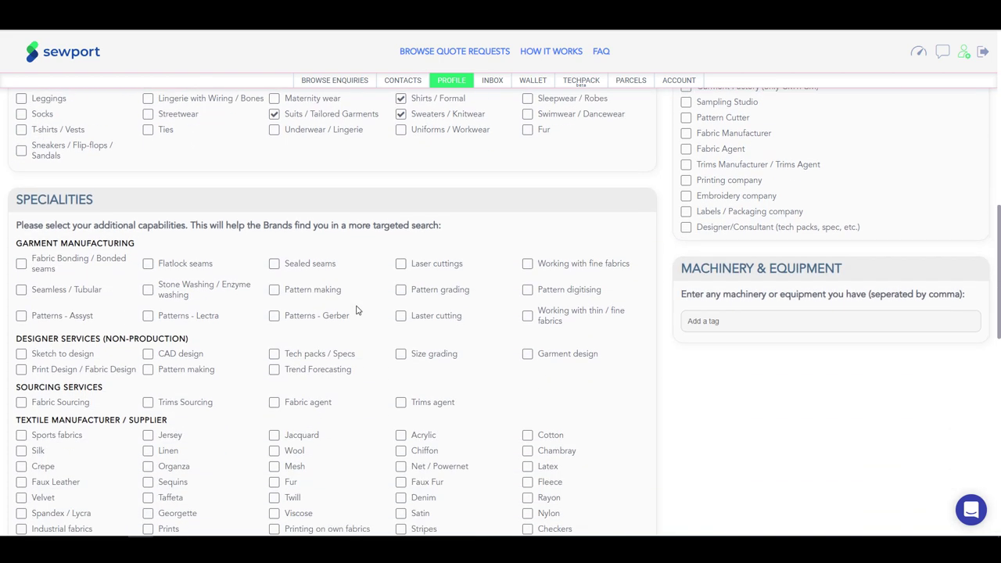
{"action": "scroll", "coordinate": [356, 311], "scroll_direction": "down", "scroll_amount": 3}
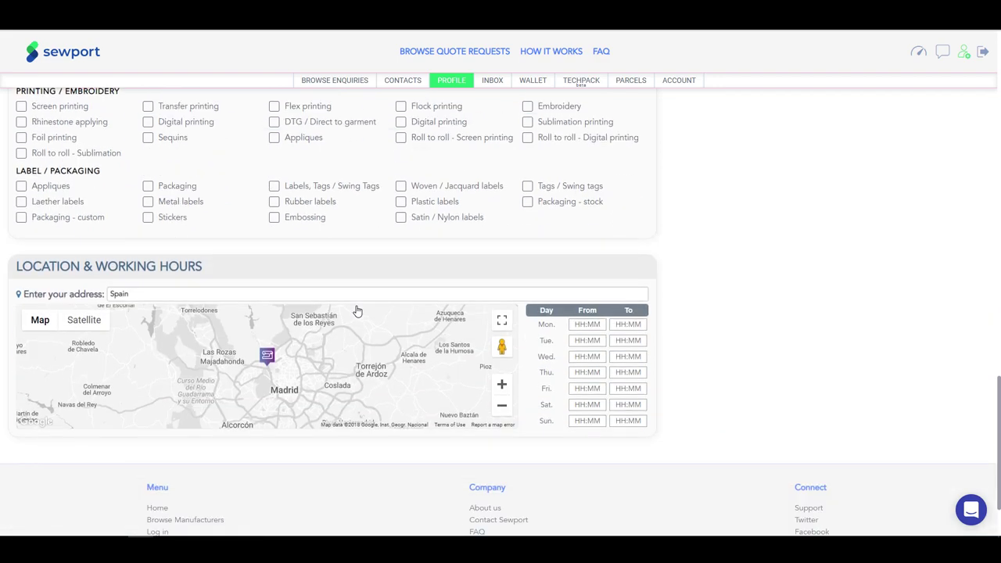
{"action": "scroll", "coordinate": [808, 290], "scroll_direction": "up", "scroll_amount": 5}
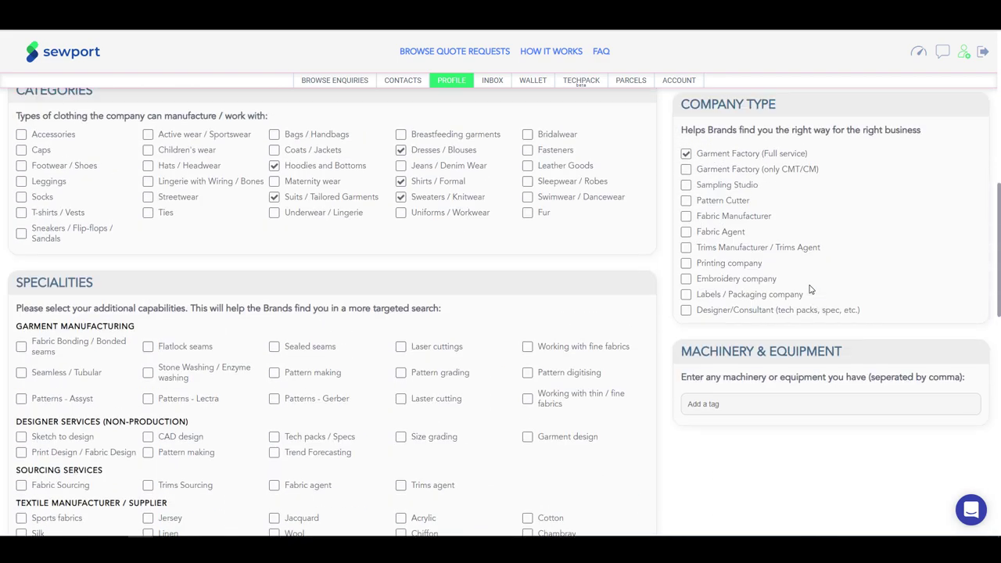
{"action": "scroll", "coordinate": [809, 290], "scroll_direction": "up", "scroll_amount": 10}
{"action": "left_click", "coordinate": [947, 211]}
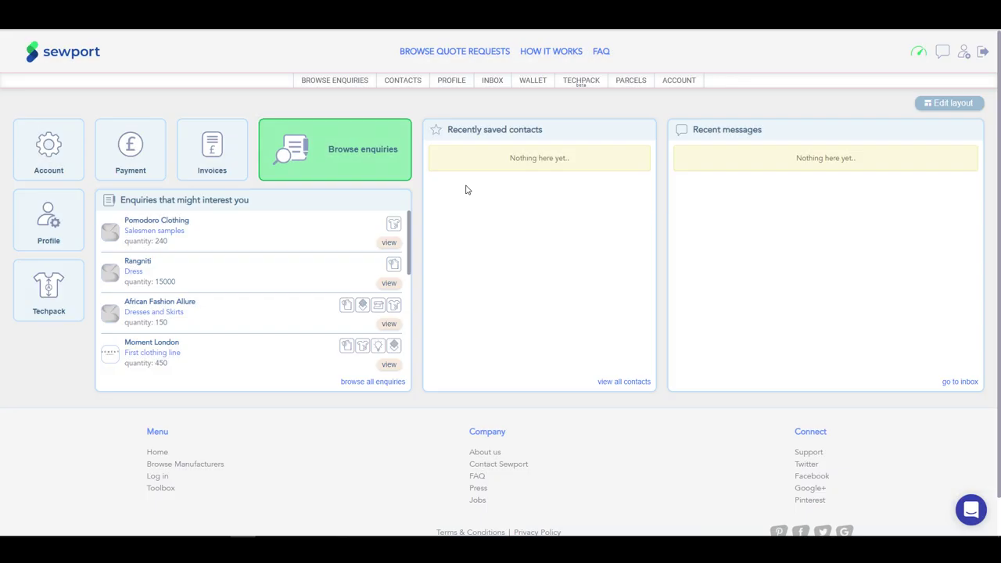
Open the Wallet page and select the EUR wallet card.
{"action": "left_click", "coordinate": [531, 87]}
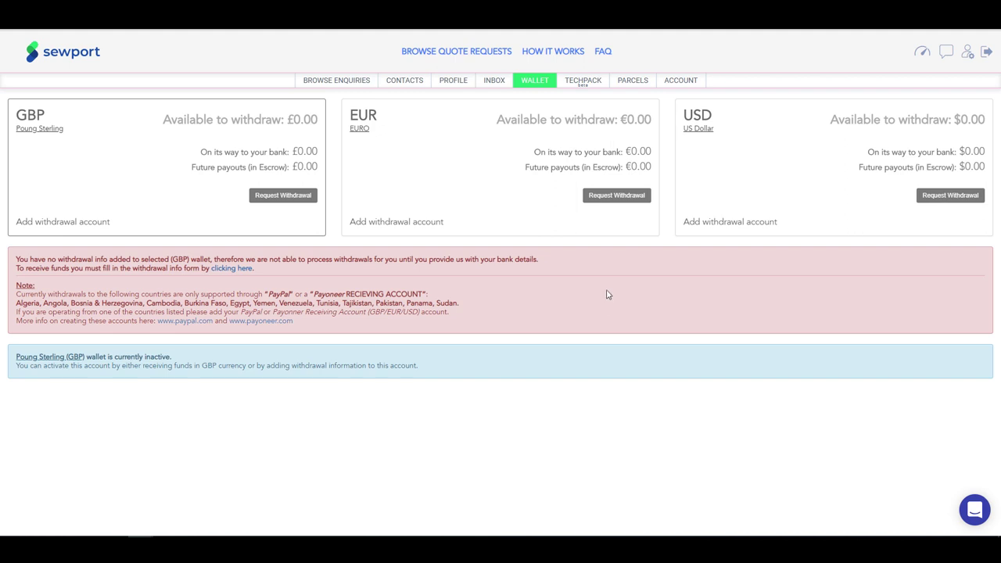
{"action": "left_click", "coordinate": [518, 212]}
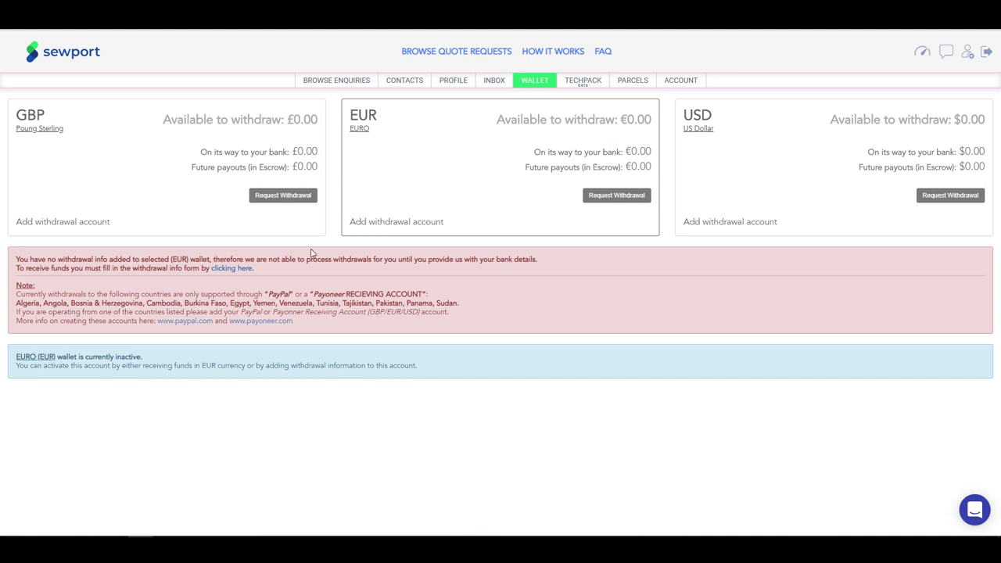
Open the EUR withdrawal form, choose 'EUR Euro account within EU', and try saving it.
{"action": "left_click", "coordinate": [233, 269]}
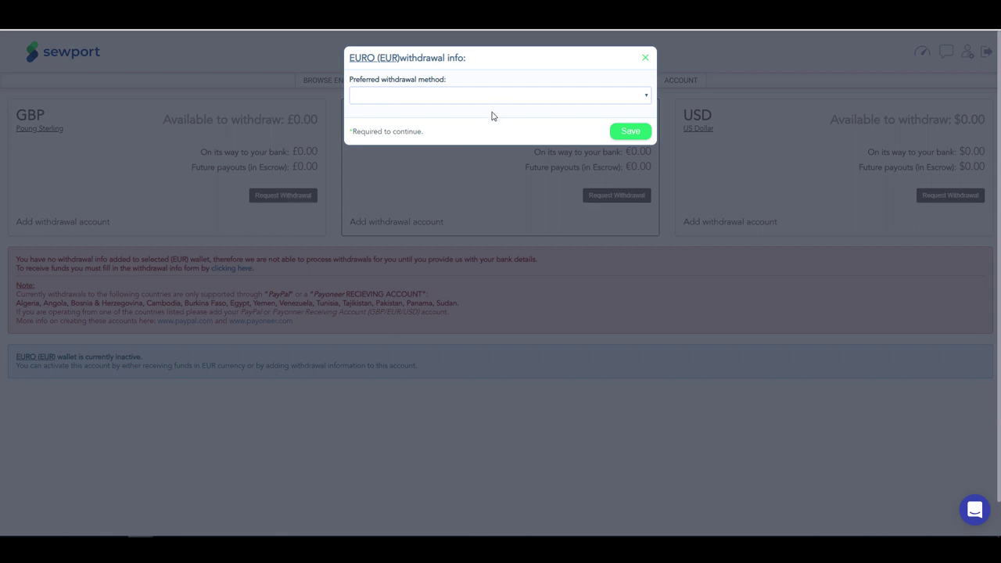
{"action": "left_click", "coordinate": [530, 100]}
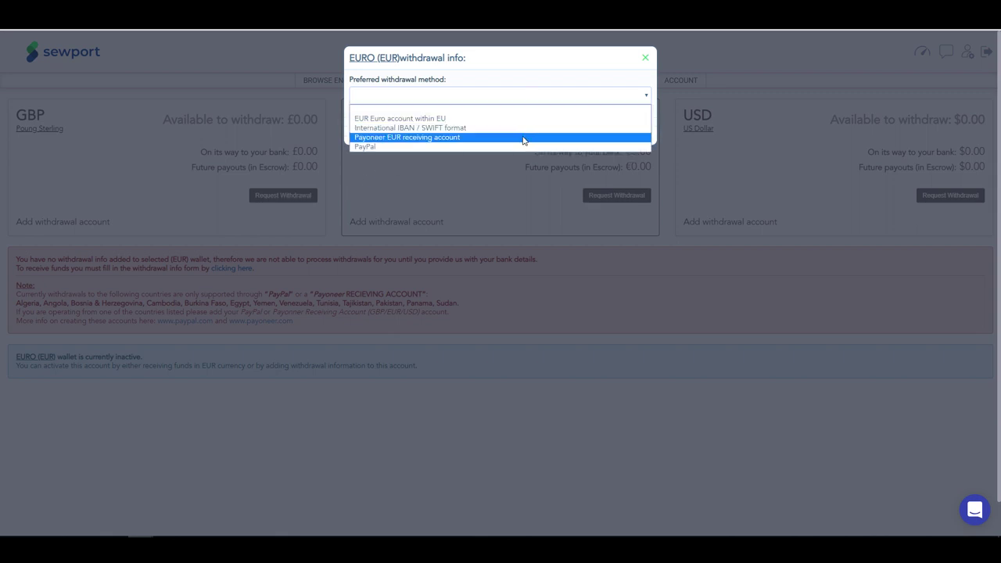
{"action": "left_click", "coordinate": [525, 120]}
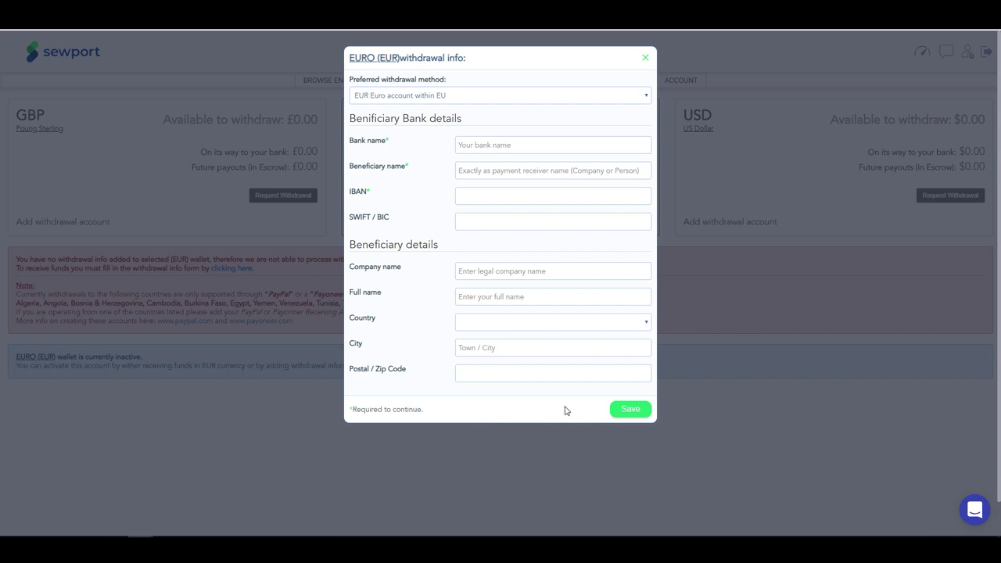
{"action": "left_click", "coordinate": [626, 410]}
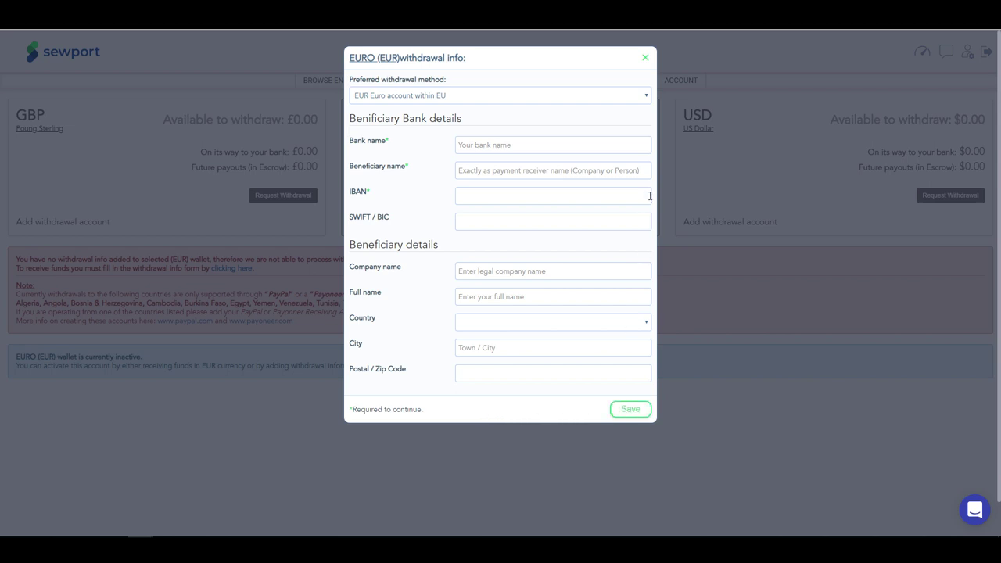